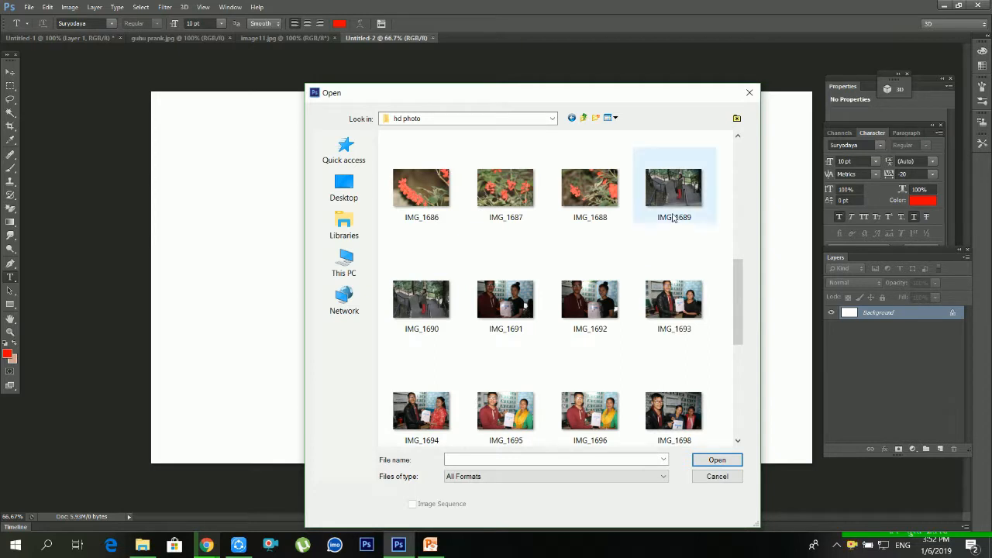
Open the bell photo IMG_1681 from the hd photo folder.
scroll(509, 202, "up", 3)
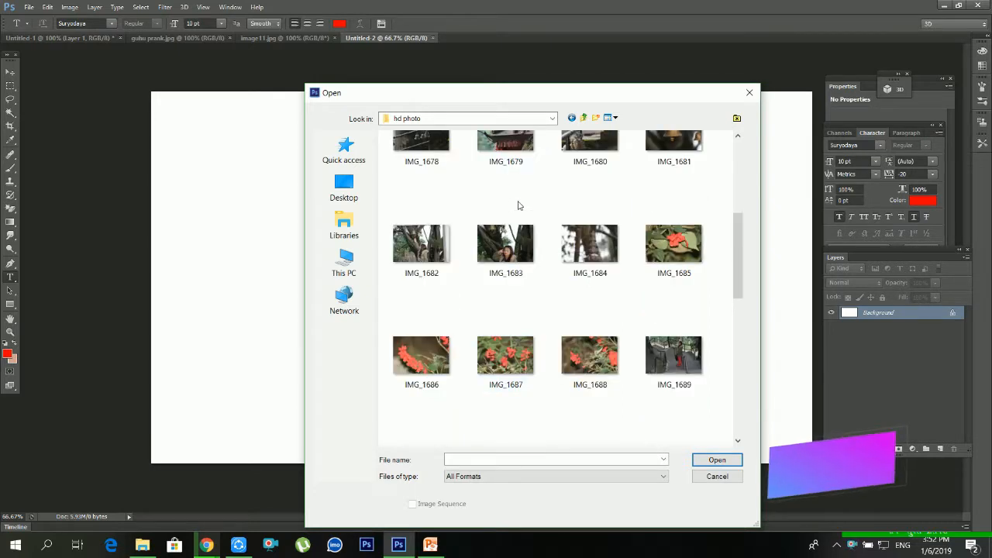
double_click(654, 296)
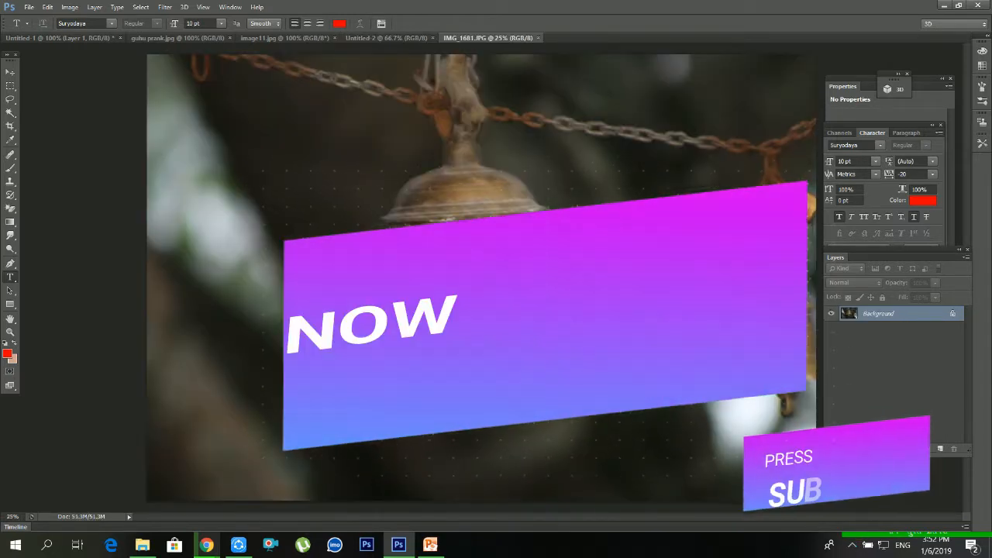
key("ctrl+minus")
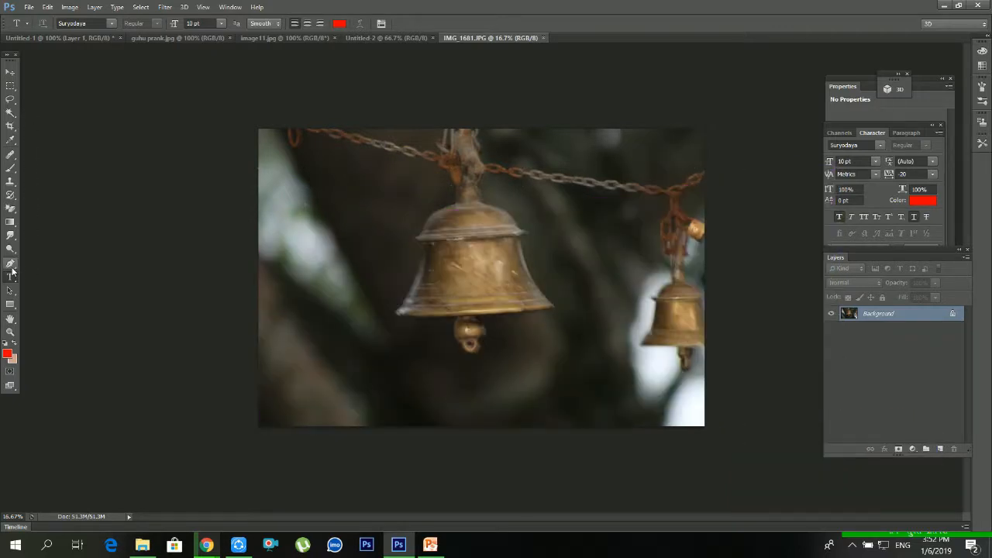
Start a Pen tool path around the large bell's clapper, curving along its lower loop and left side up to the bell's underside.
left_click(11, 264)
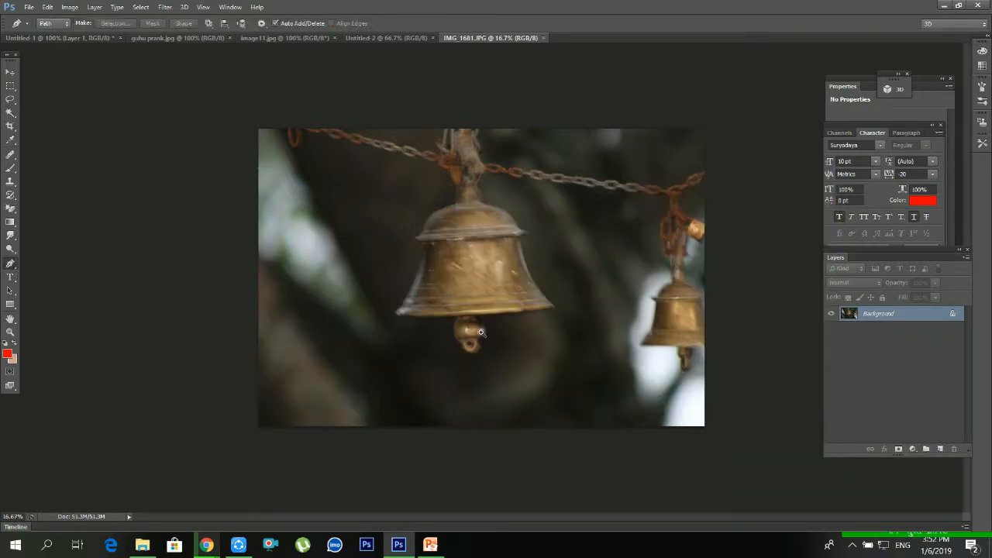
key("ctrl+plus")
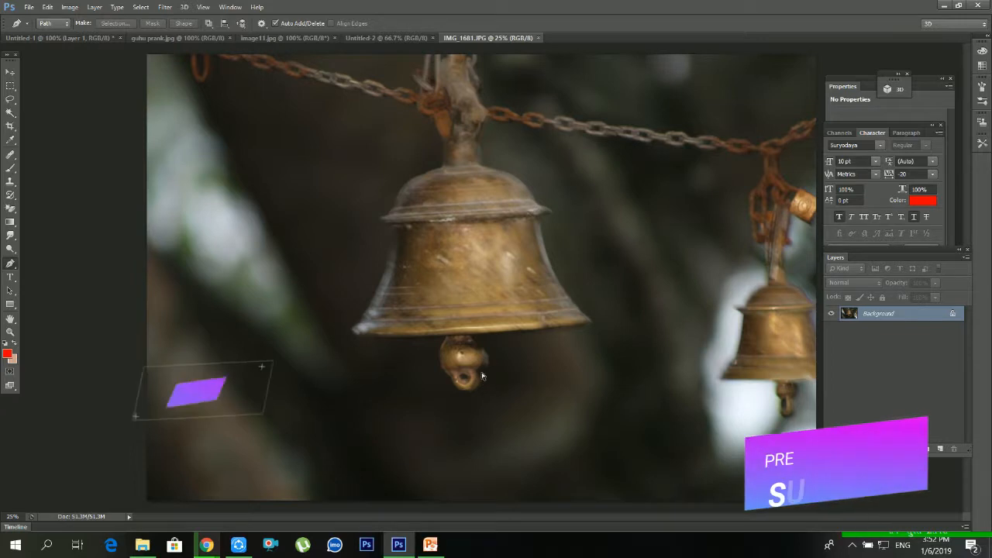
key("ctrl+plus")
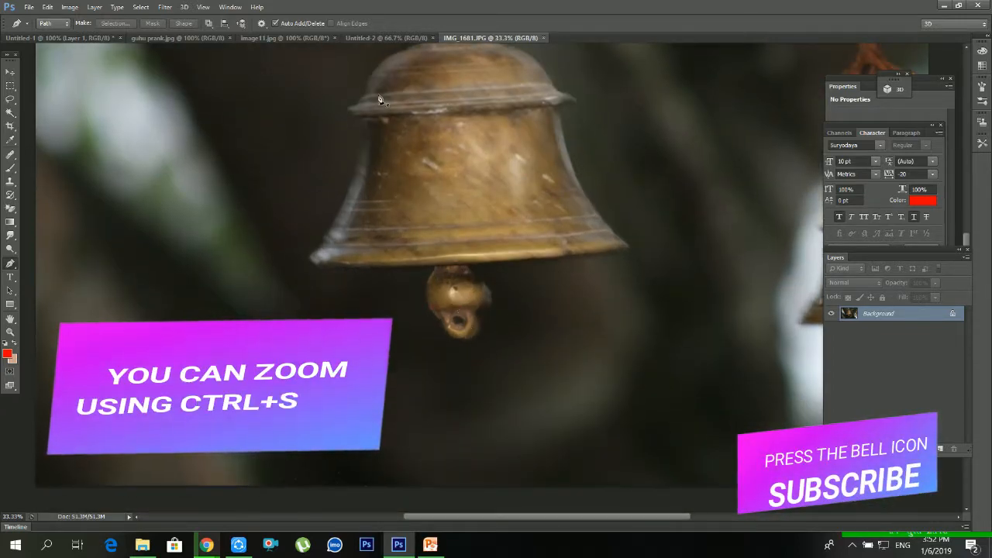
left_click(476, 315)
left_click_drag(438, 323, 408, 287)
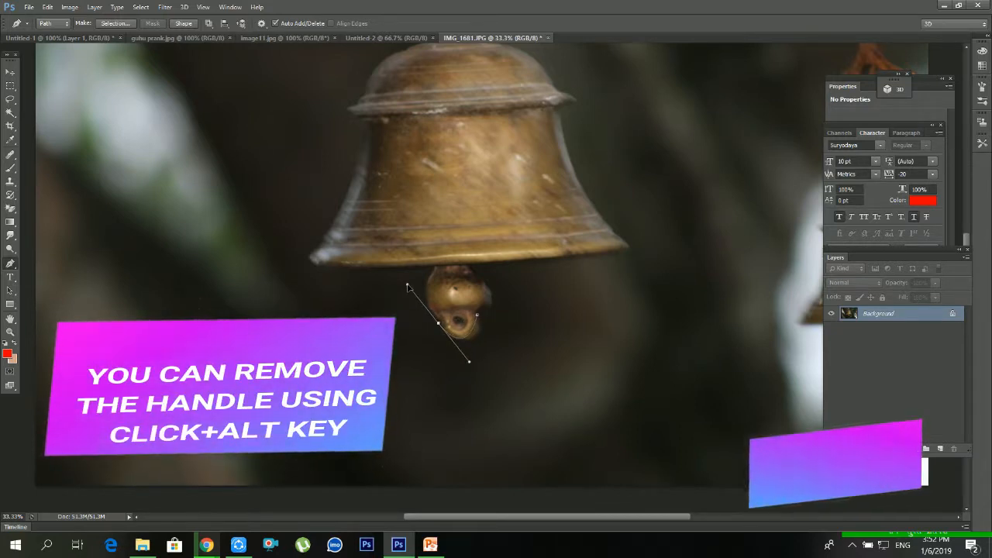
left_click(436, 323, "alt")
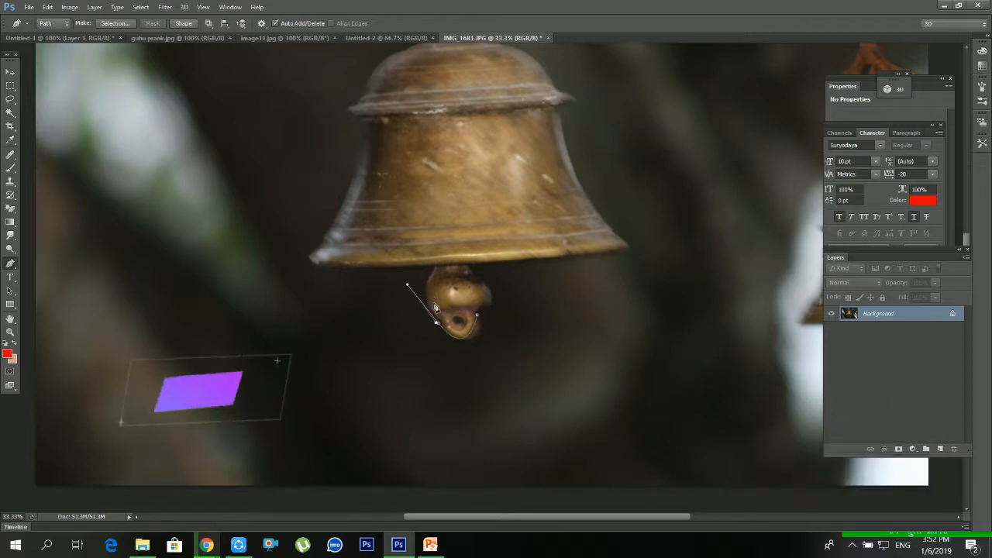
key("ctrl+z")
left_click(437, 324, "alt")
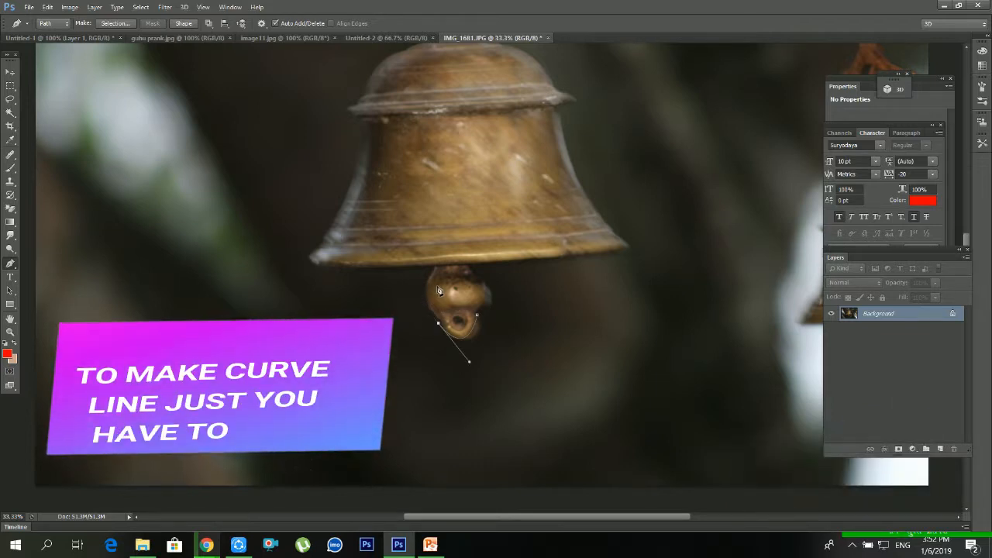
scroll(440, 325, "up", 1)
left_click_drag(434, 278, 455, 244)
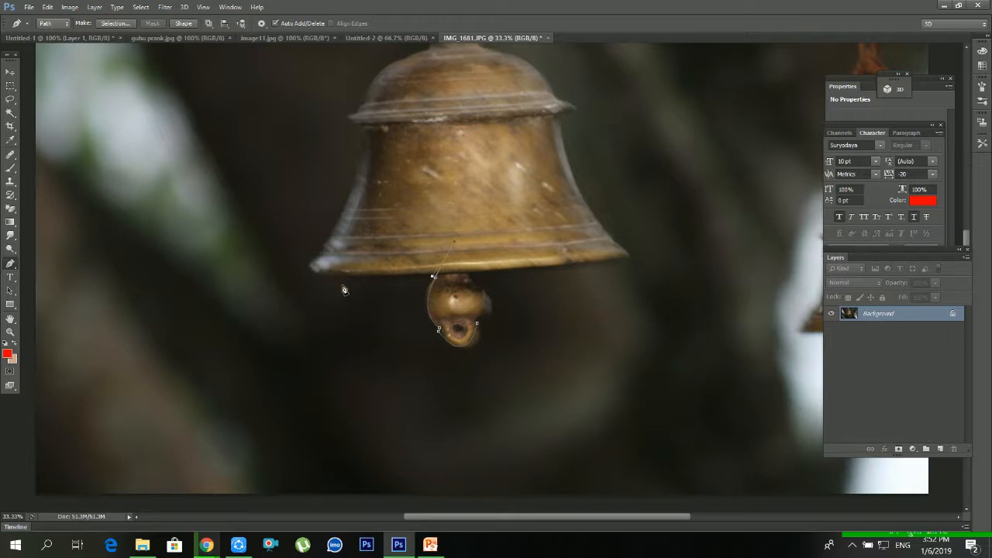
Continue the path along the bell's lower-left rim and up the left side of its body to the upper flange.
left_click(317, 272)
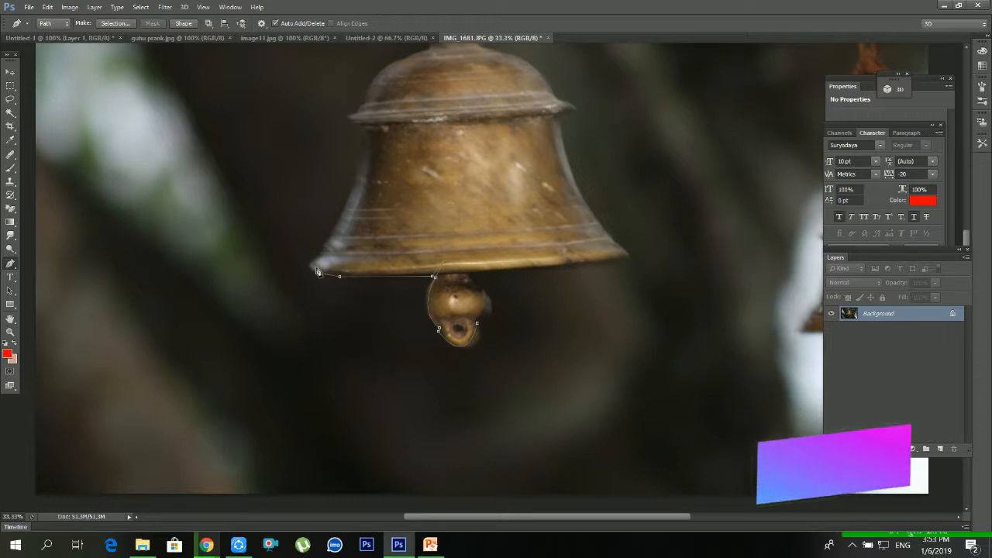
left_click(307, 267)
scroll(323, 270, "up", 1)
scroll(324, 275, "up", 2)
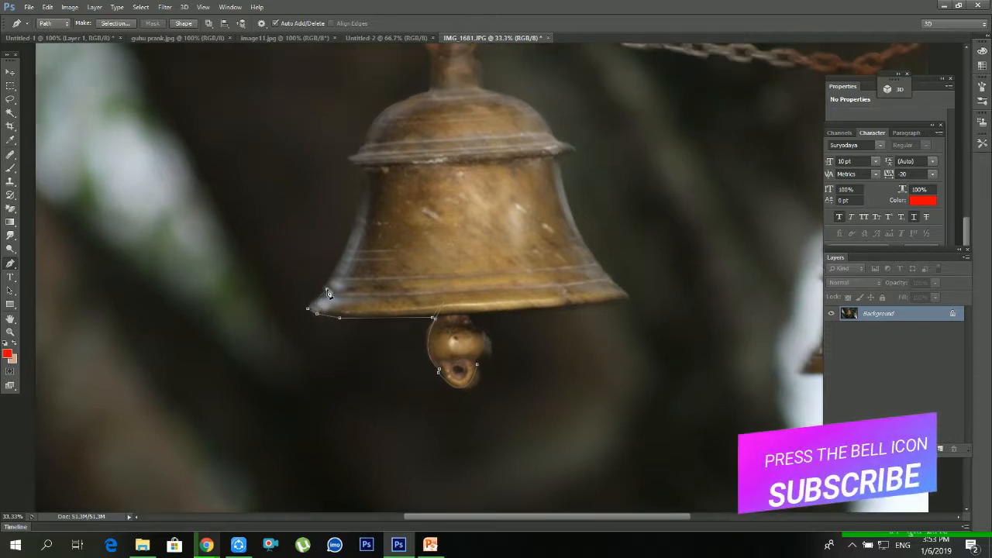
left_click(358, 206)
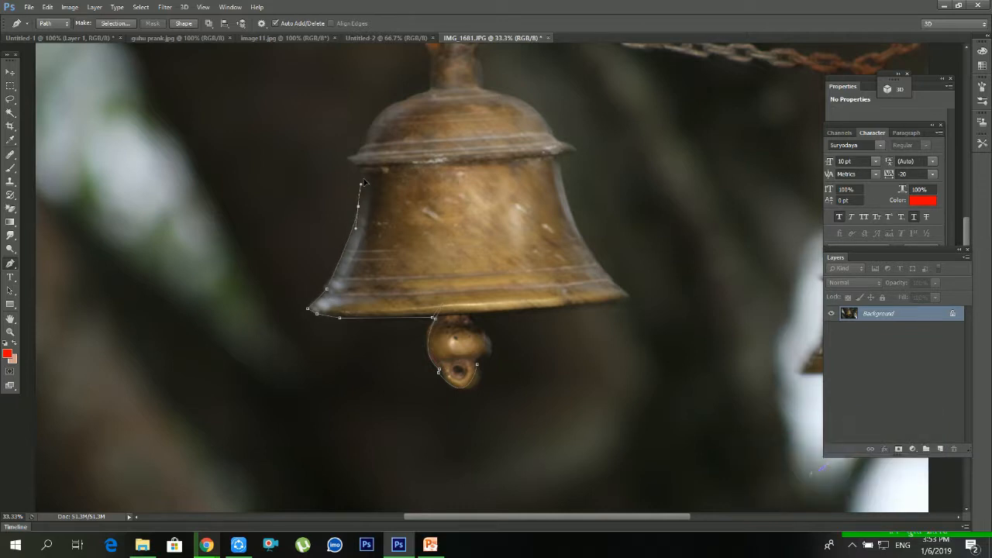
left_click(365, 169)
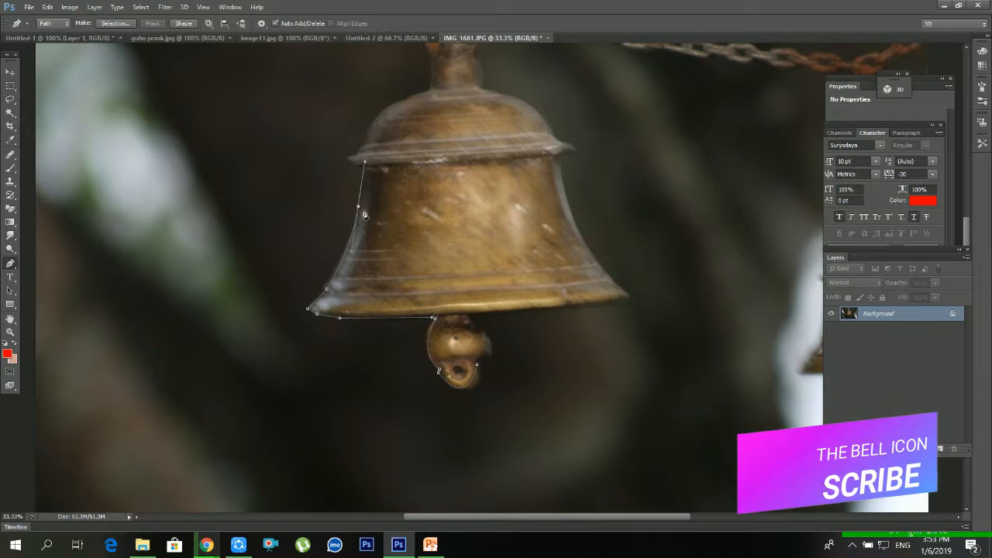
left_click(359, 205, "alt")
Trace the path around the left flange tip and over the left half of the dome to the bell's neck.
scroll(361, 211, "up", 1)
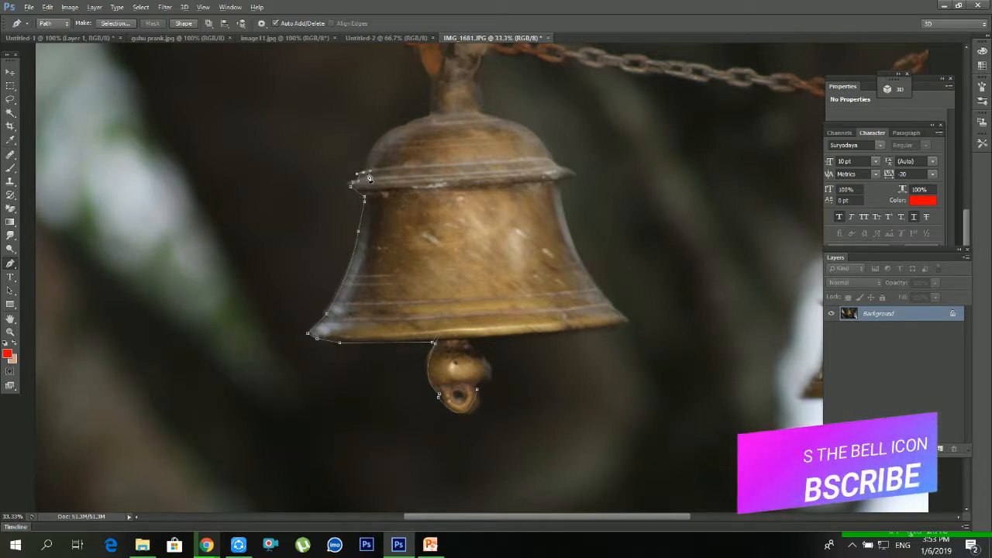
scroll(375, 197, "up", 3)
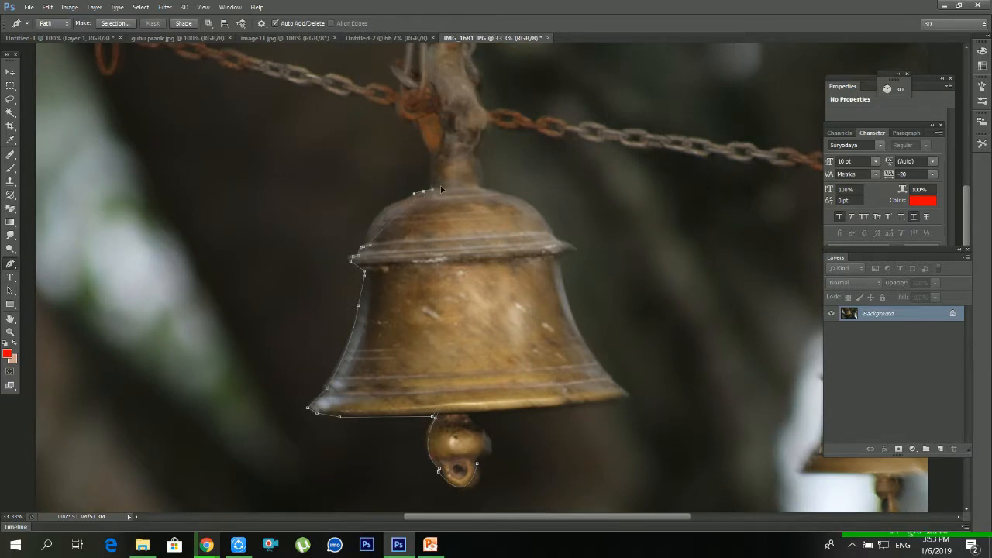
left_click_drag(423, 191, 484, 176)
scroll(430, 208, "up", 1)
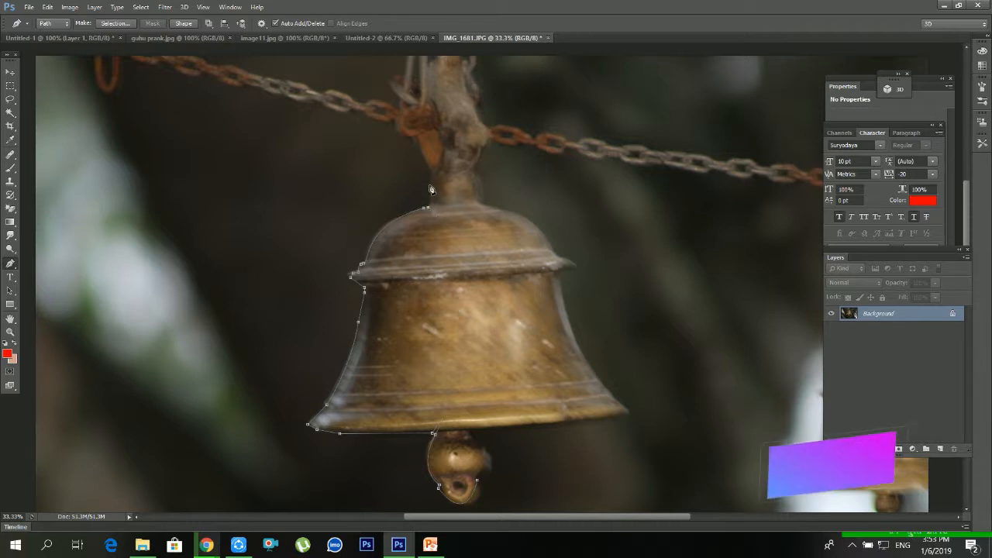
scroll(431, 202, "up", 2)
left_click(432, 209)
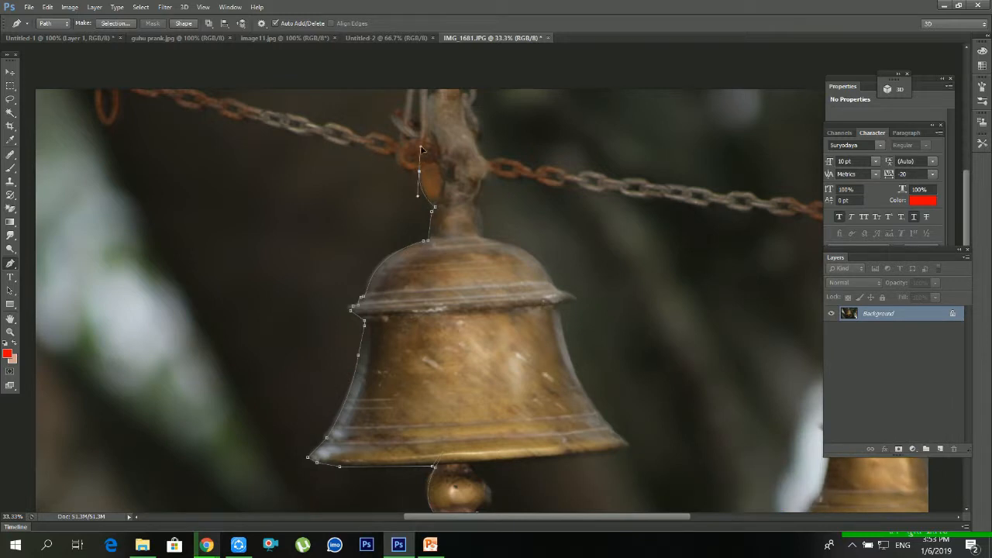
Extend the path around the rusty chain ring left of the neck and up to the photo's top edge.
scroll(420, 176, "up", 2)
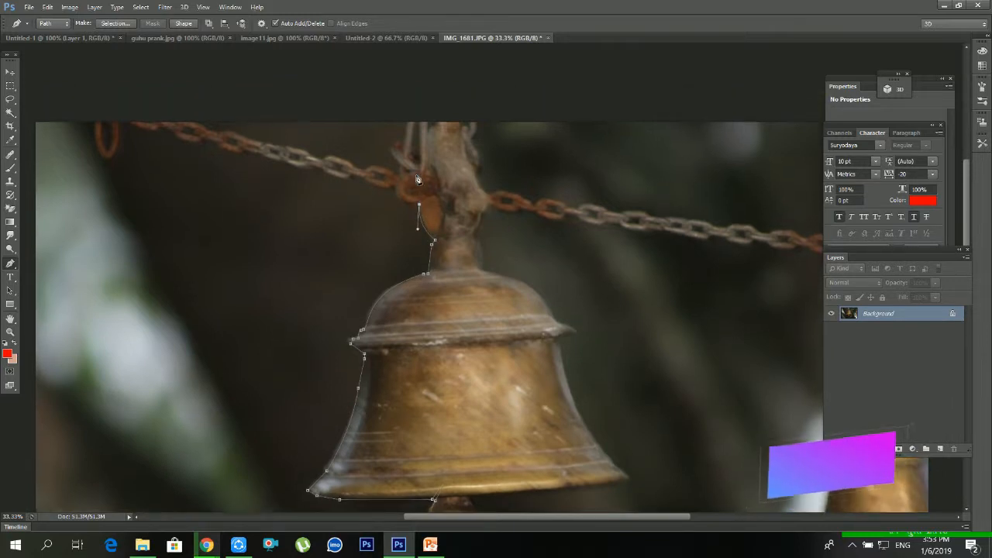
left_click_drag(396, 188, 396, 171)
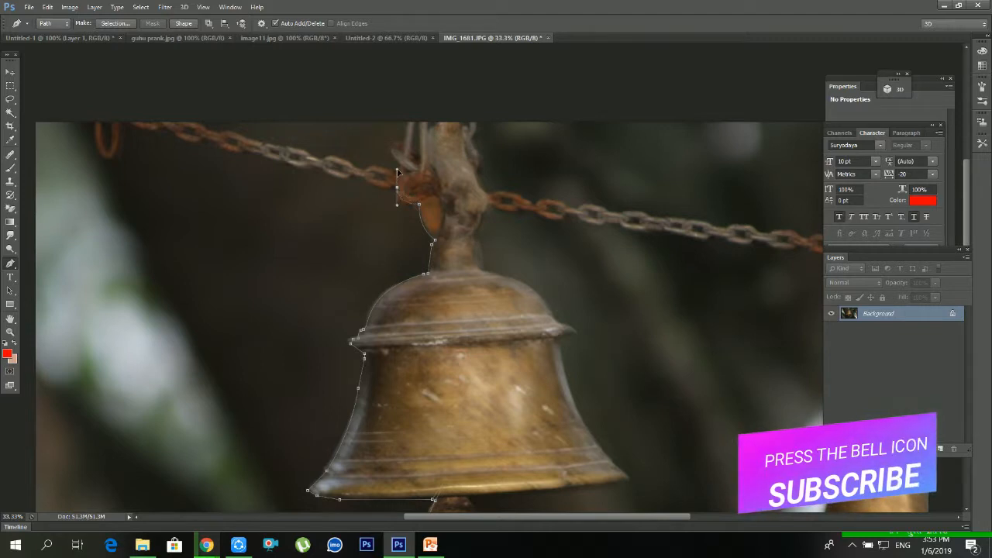
scroll(411, 203, "up", 3)
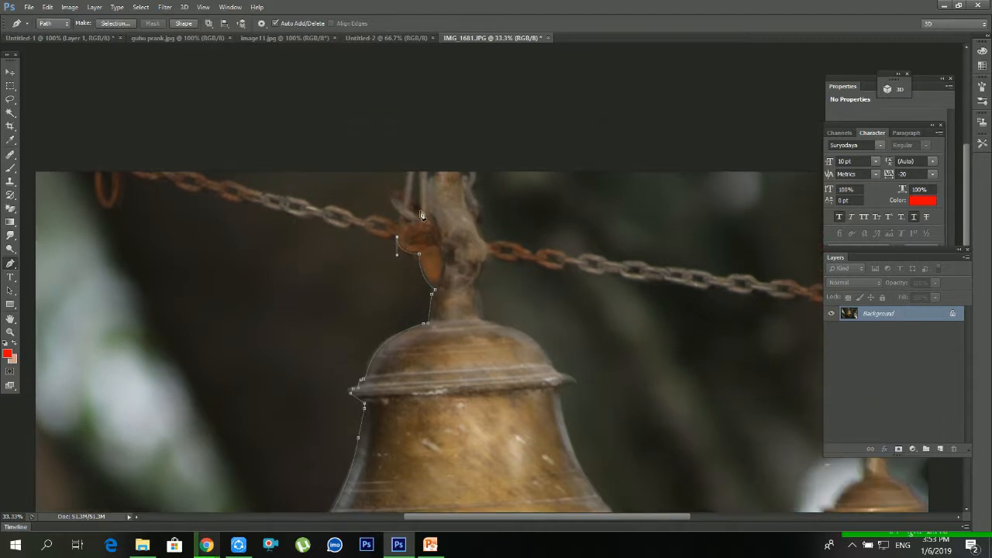
scroll(403, 241, "up", 2)
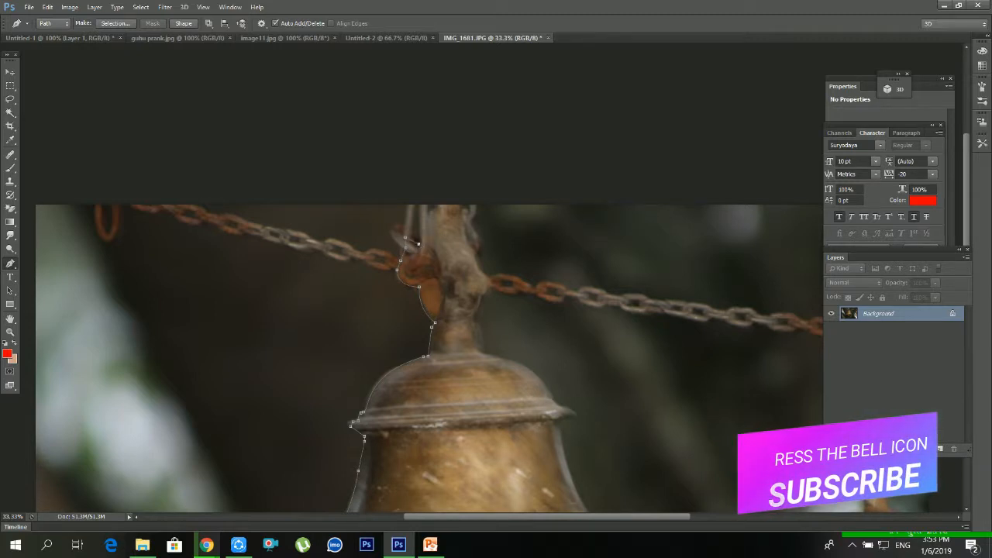
left_click(418, 204)
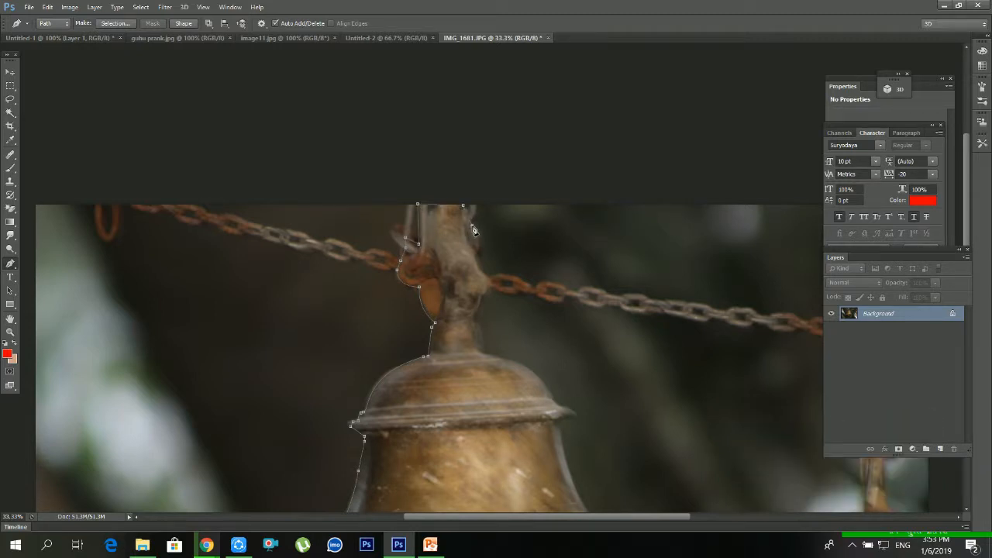
Bring the path down the right side of the hanger, neck and dome, and around the right flange tip.
left_click(477, 255)
left_click(568, 408)
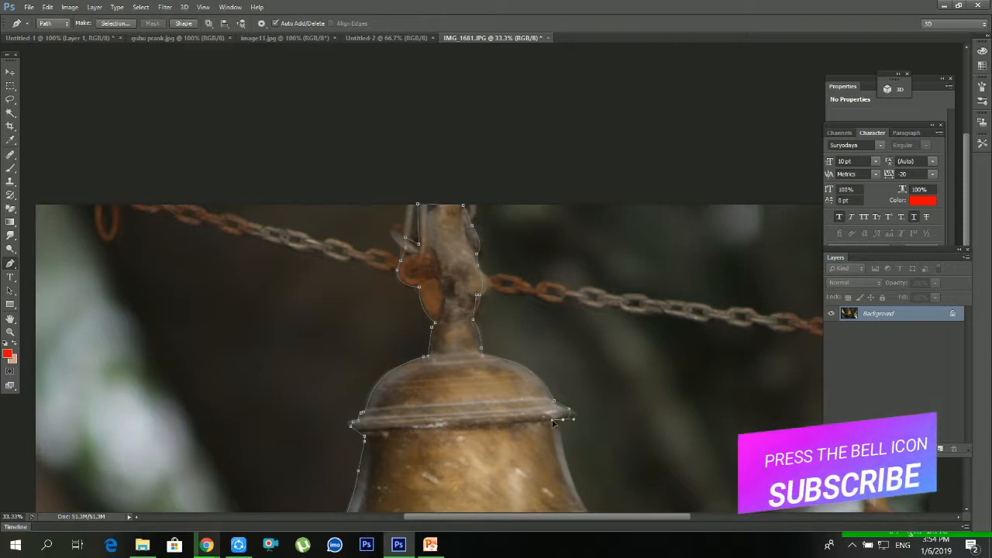
left_click_drag(543, 421, 535, 423)
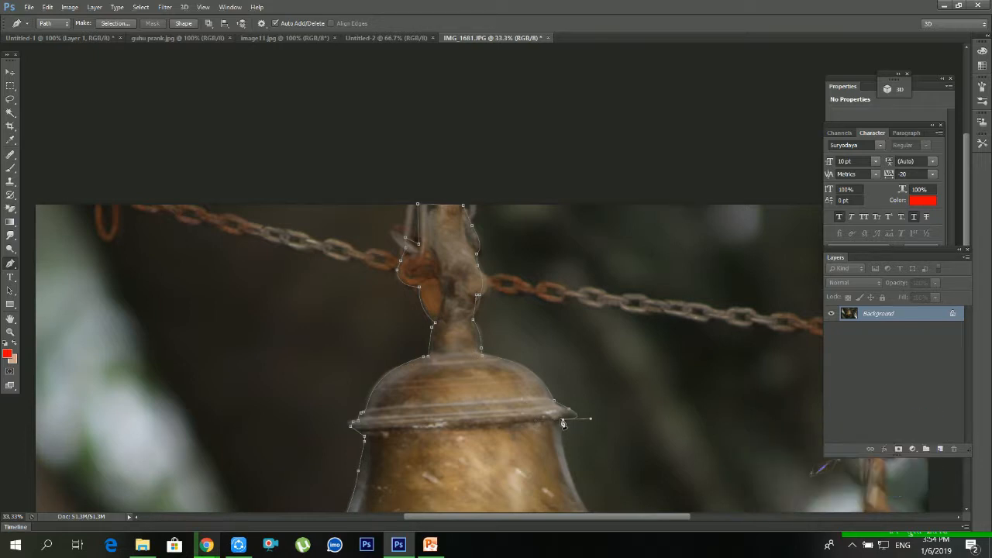
Curve the path down the right side of the bell's body and along the lower rim, closing it at the clapper.
scroll(564, 424, "down", 3)
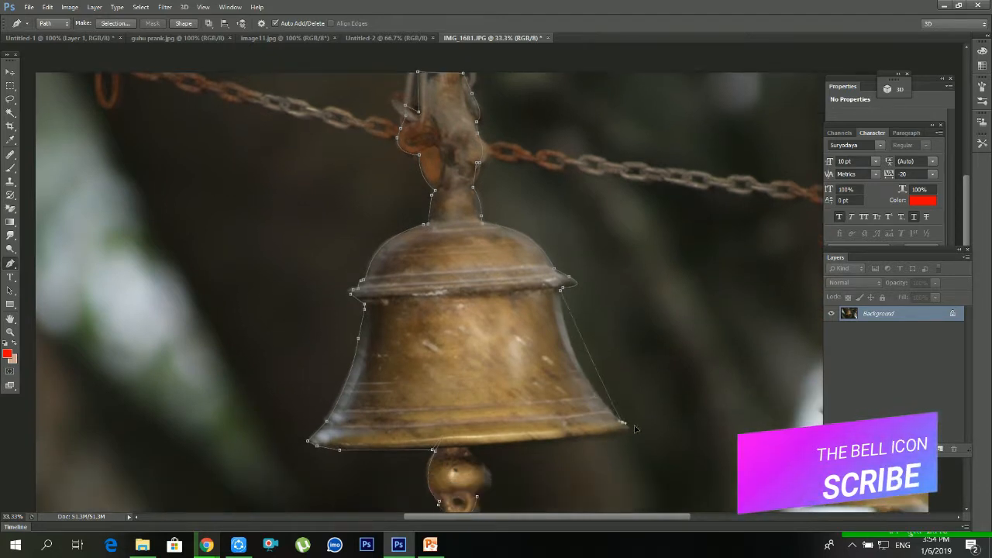
left_click_drag(623, 423, 657, 447)
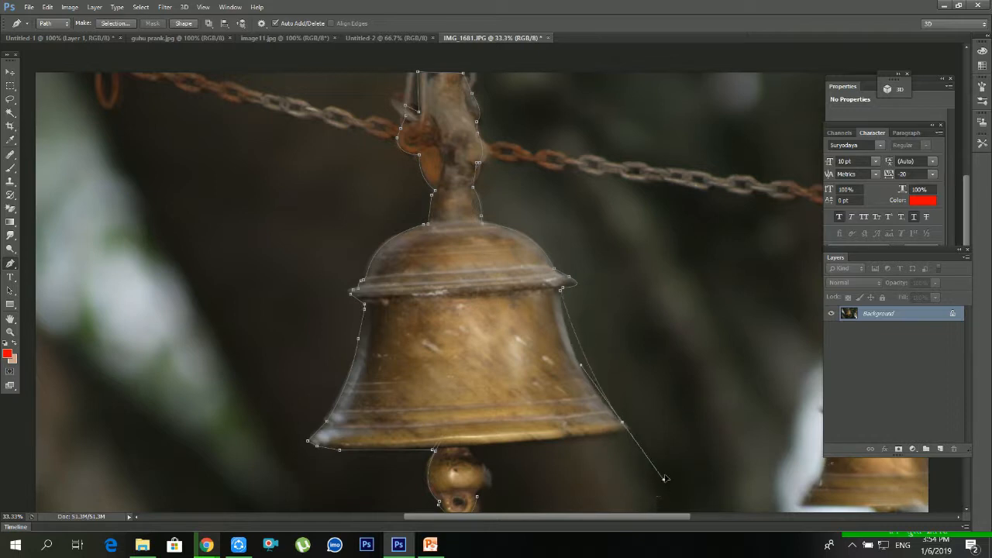
left_click_drag(665, 478, 693, 492)
left_click(622, 423, "alt")
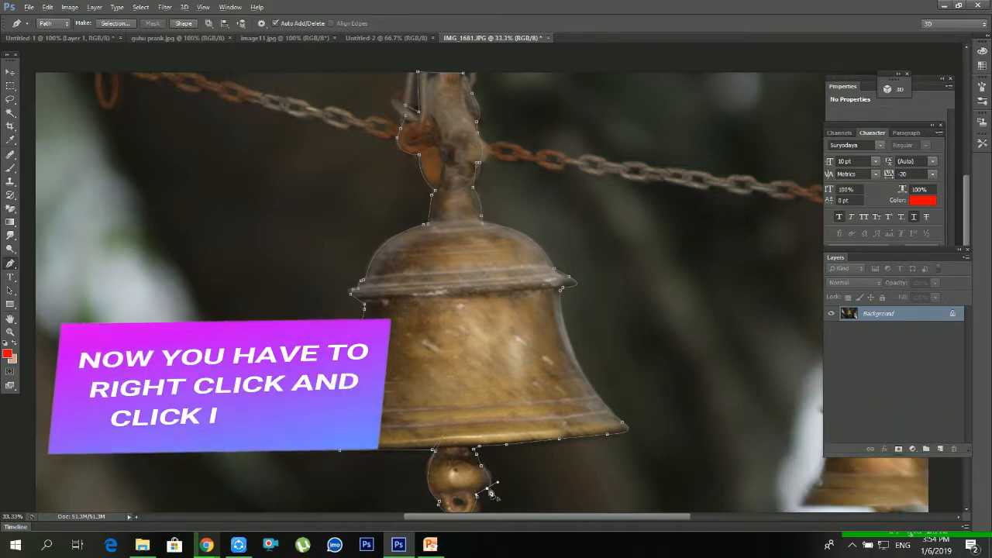
Convert the bell path into a new anti-aliased selection with a feather radius of 2 pixels.
right_click(448, 361)
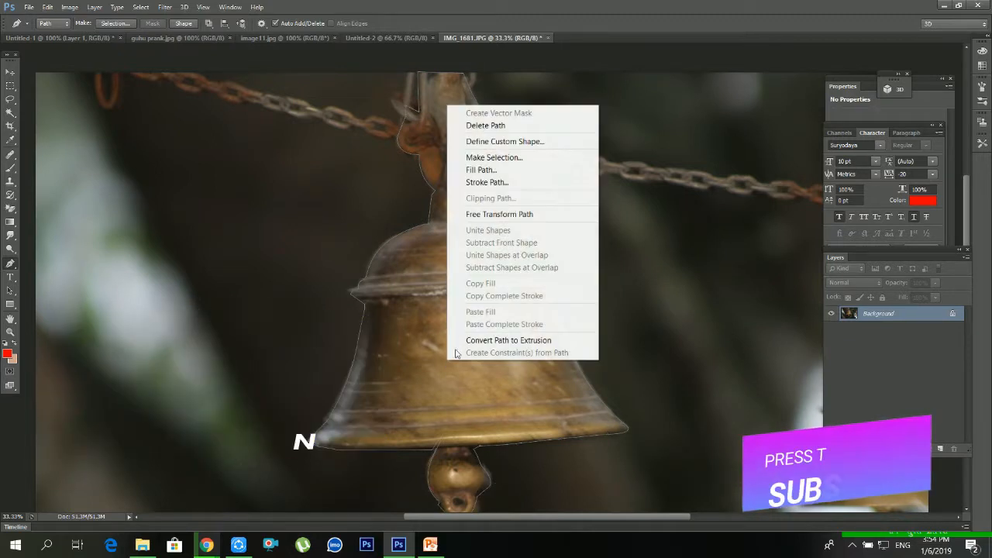
left_click(494, 158)
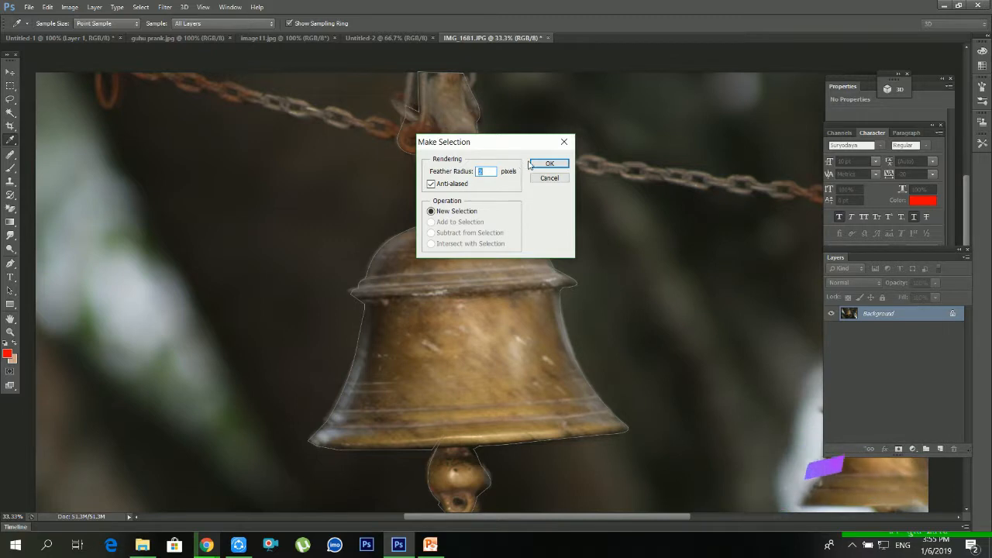
type("2")
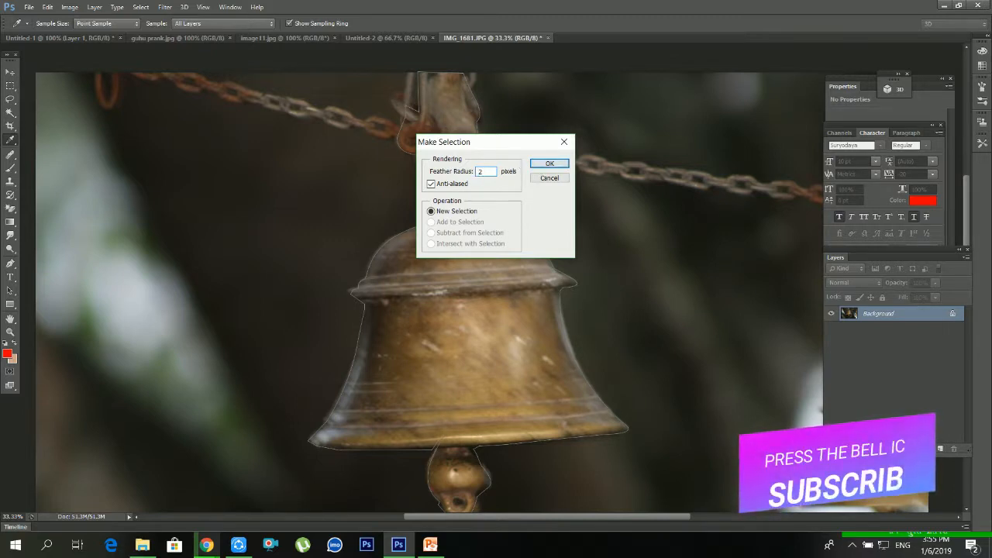
left_click_drag(486, 172, 420, 174)
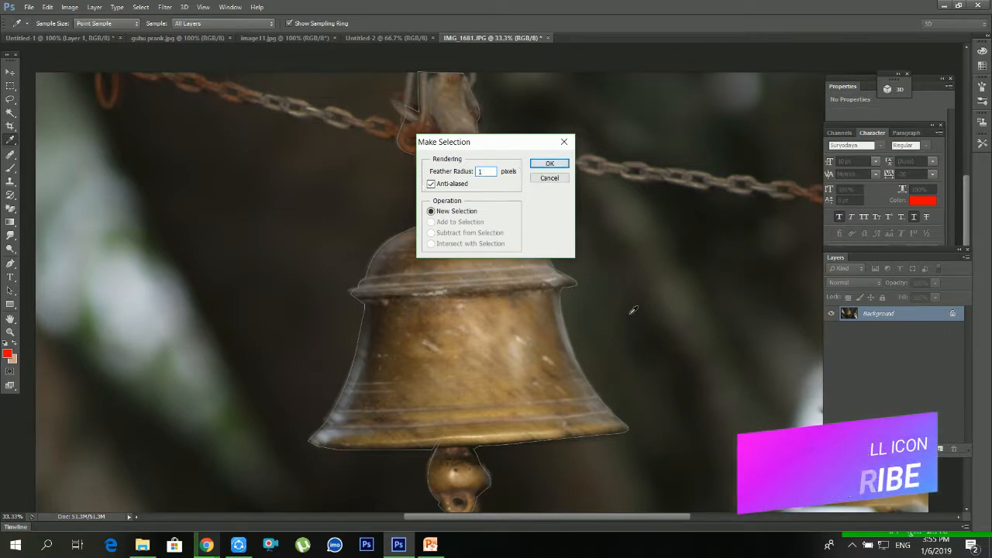
key("BackSpace")
type("2")
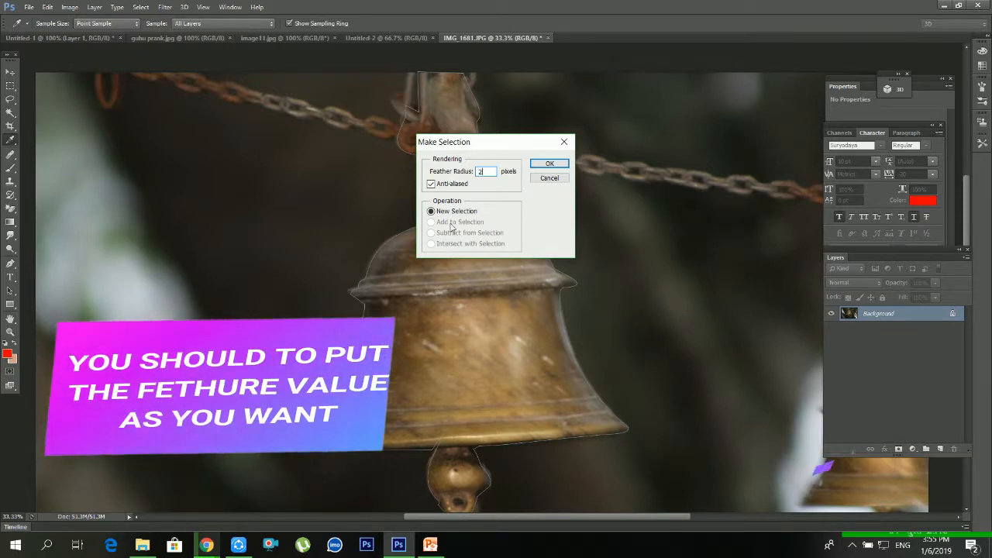
left_click(550, 164)
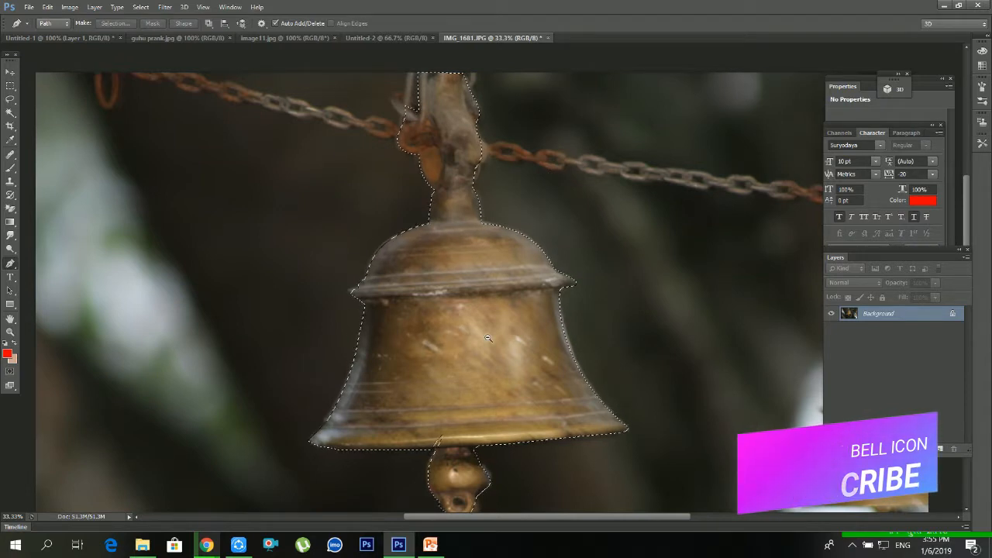
scroll(457, 350, "down", 2)
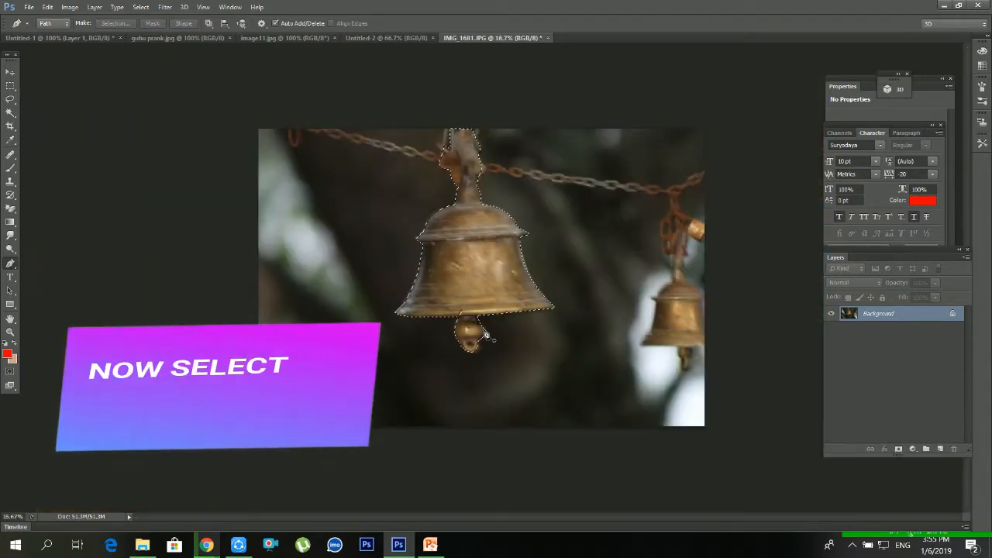
Move the selected bell into the Untitled-2 document and scale it down to fit within the canvas.
left_click(10, 72)
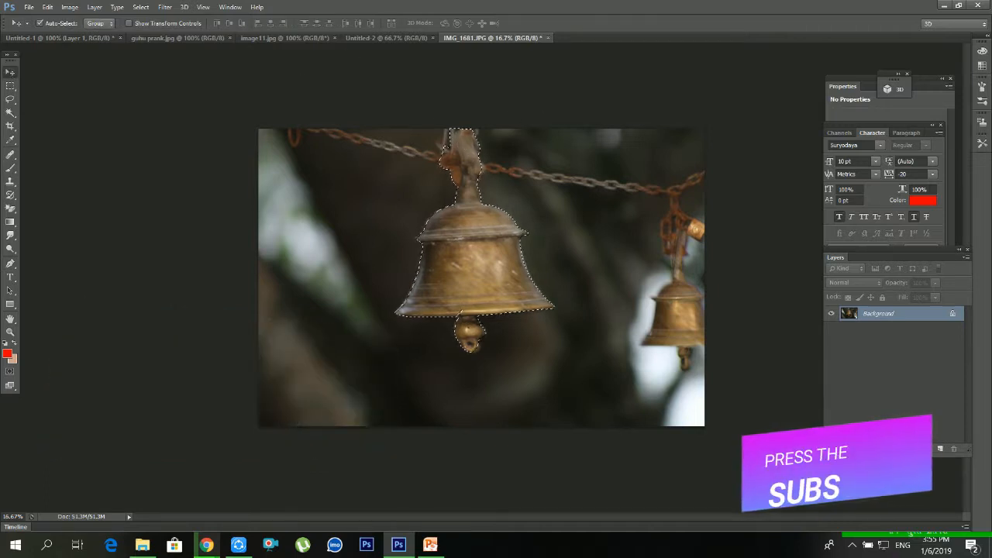
left_click_drag(482, 227, 439, 264)
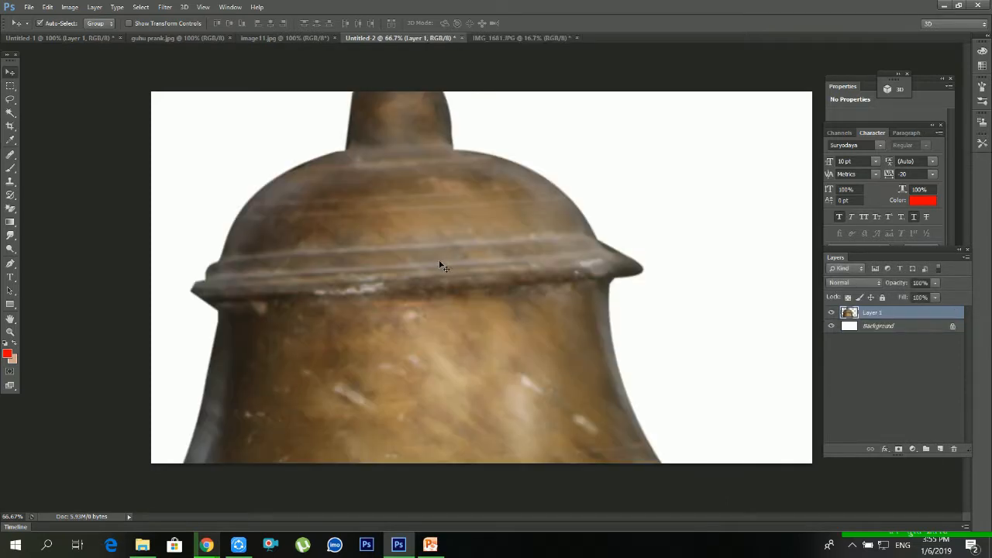
key("ctrl+minus")
key("ctrl+minus")
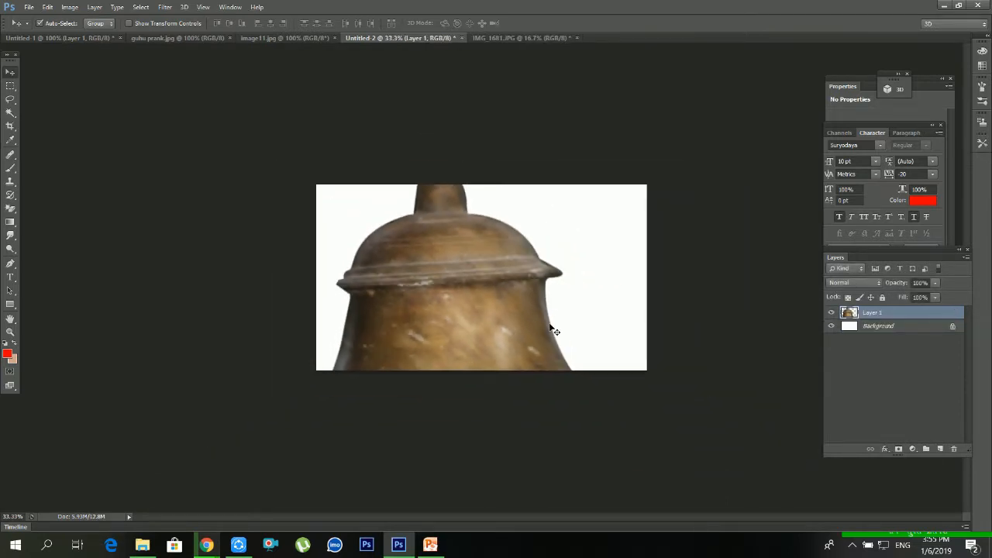
key("ctrl+t")
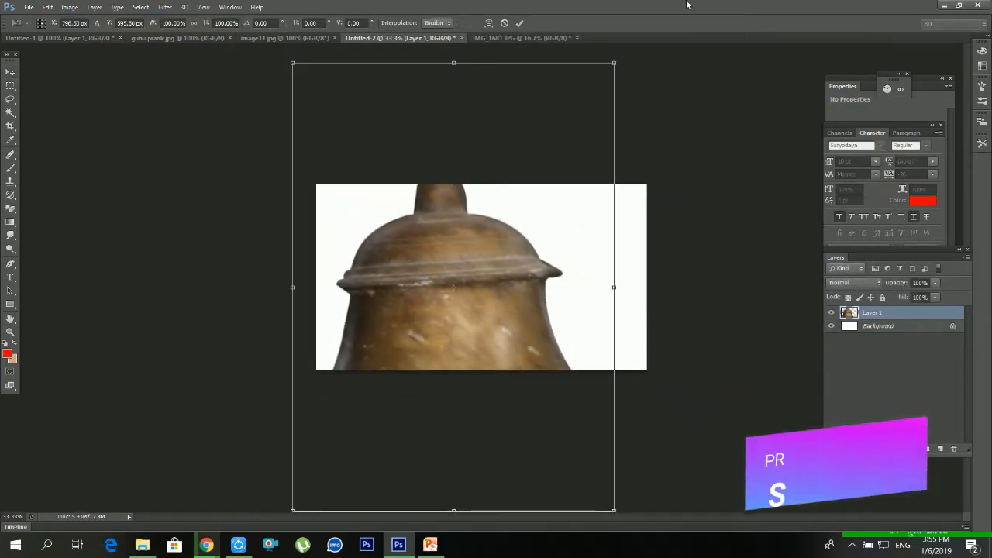
left_click_drag(614, 66, 501, 211)
key("Return")
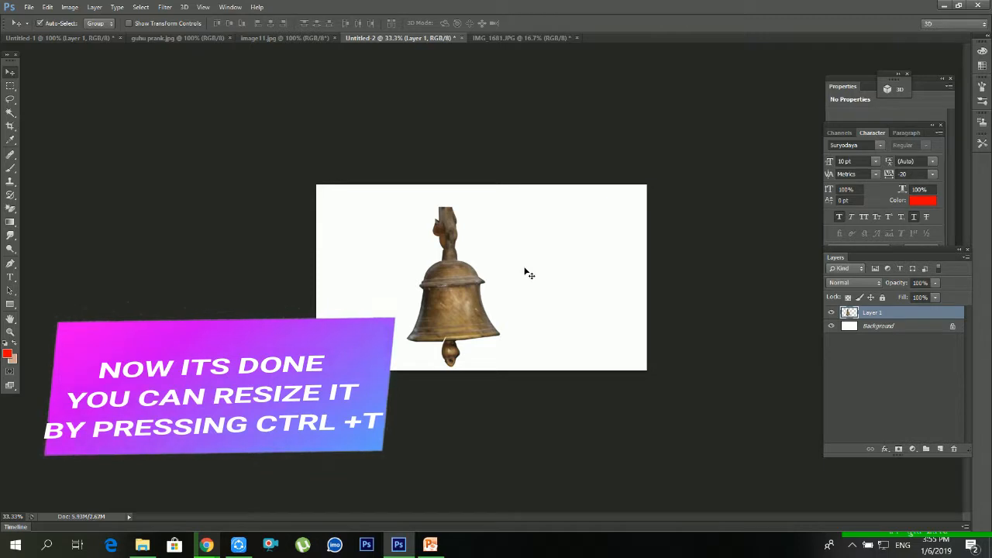
key("ctrl+t")
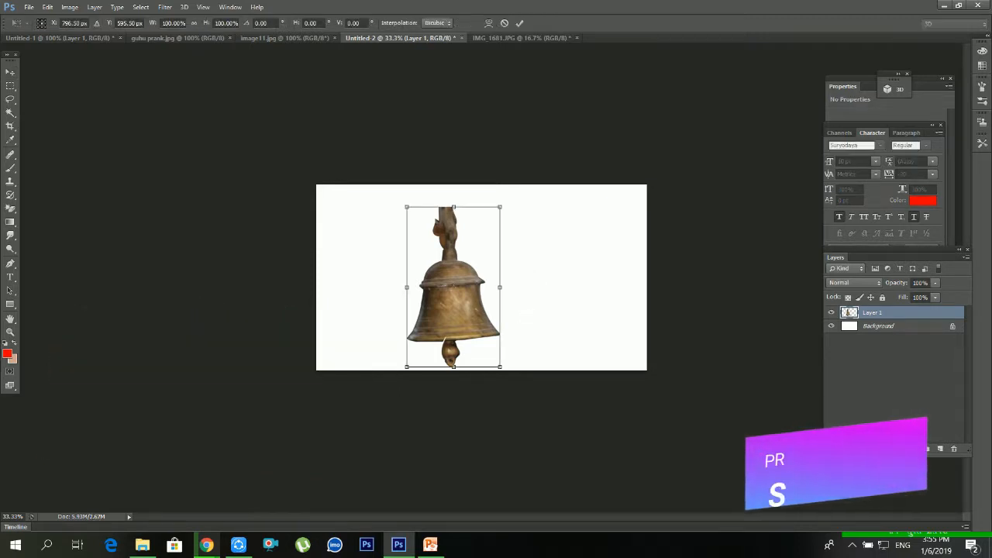
left_click_drag(453, 287, 527, 308)
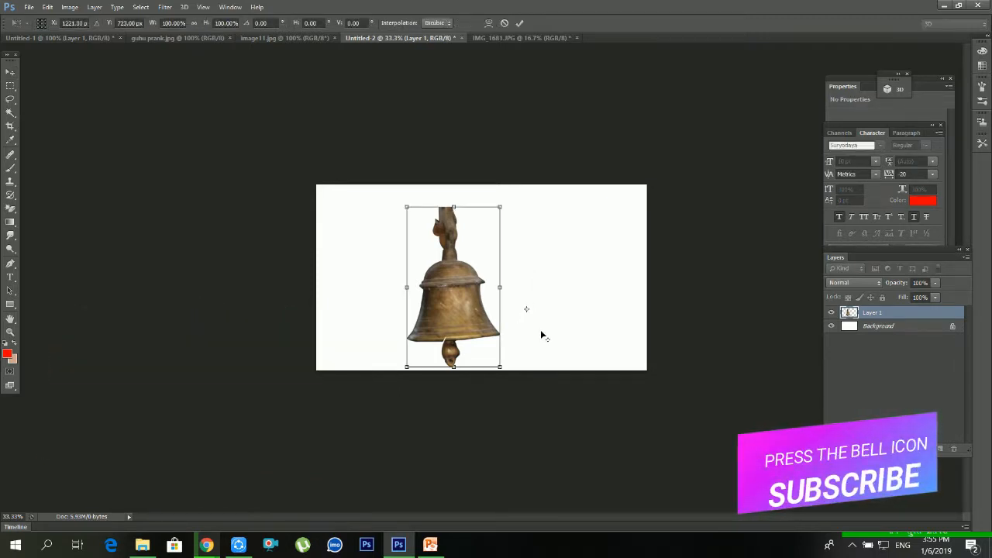
key("Return")
key("ctrl+t")
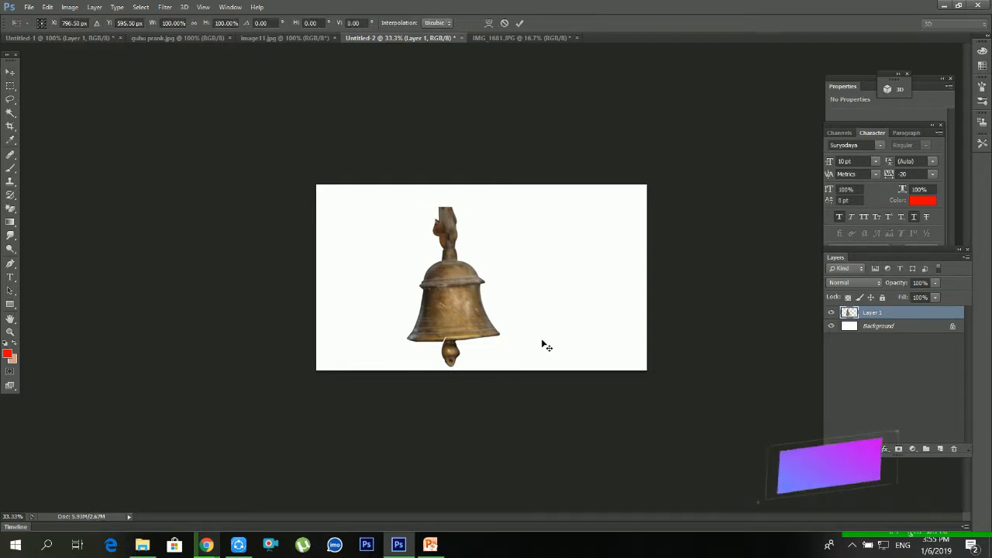
left_click(538, 330, "alt")
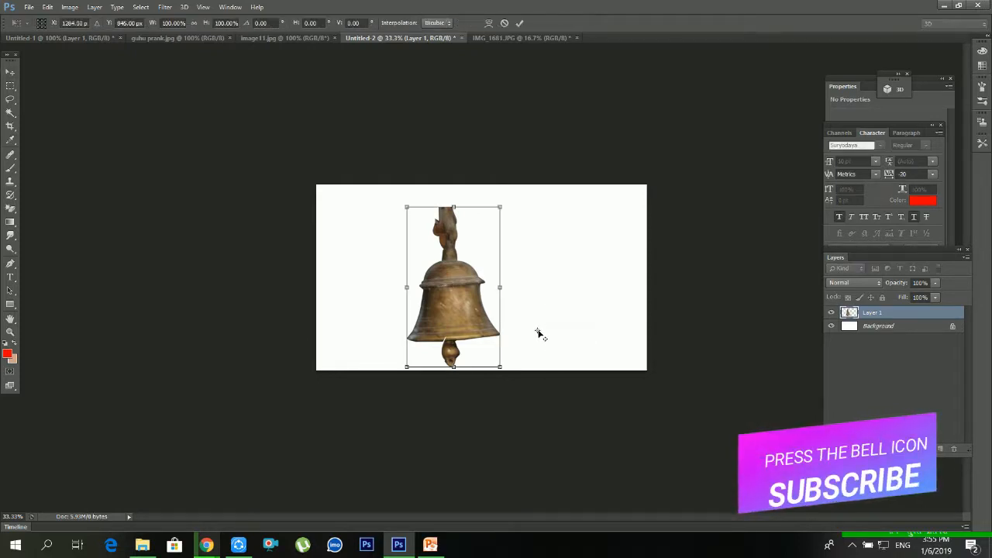
key("Return")
Tilt the bell about 26 degrees clockwise at a slightly larger size and move it to the canvas's upper-left corner.
key("ctrl+t")
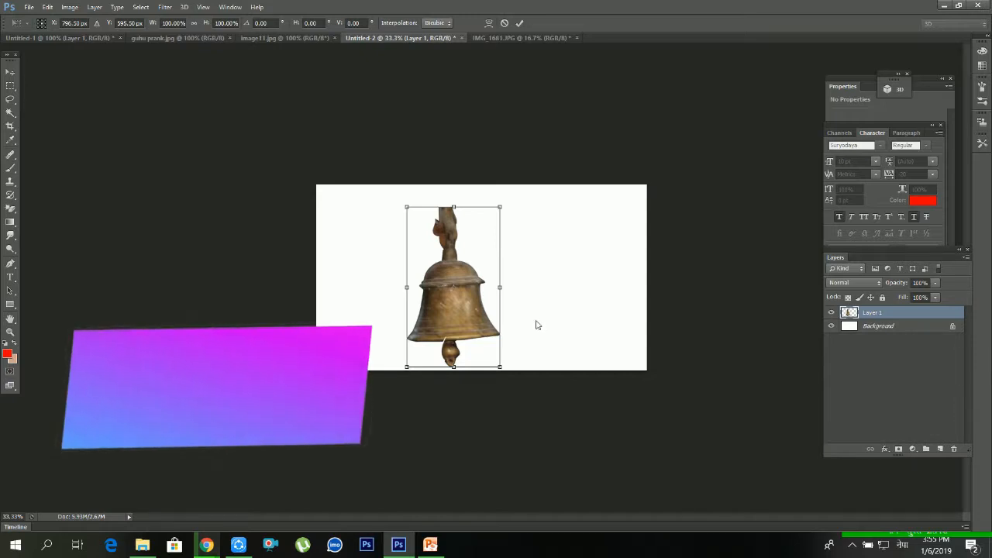
key("alt+space")
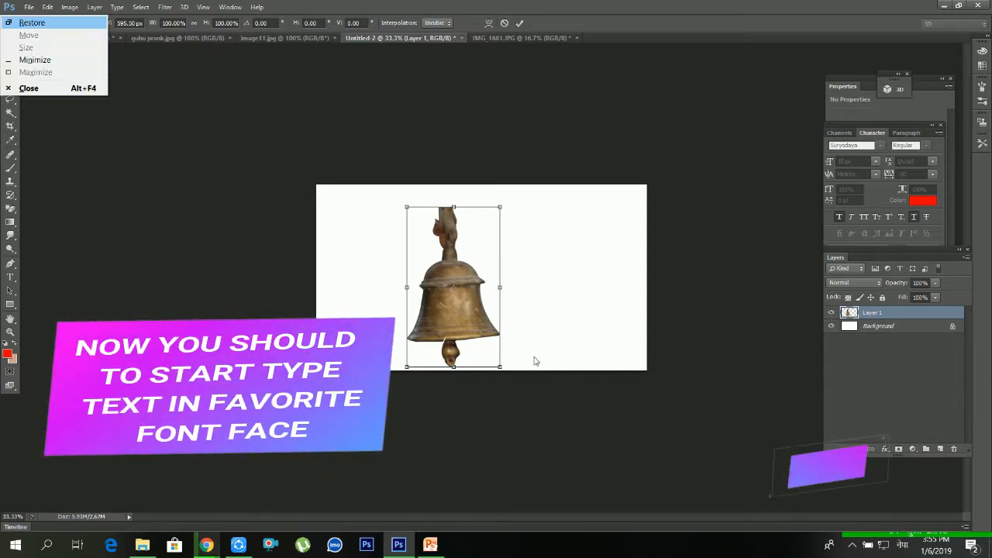
key("Escape")
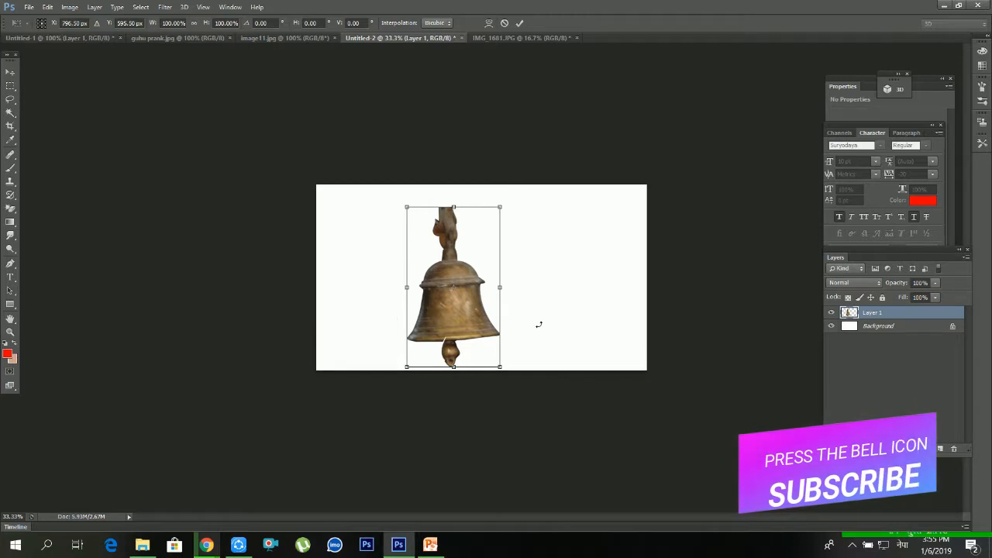
left_click_drag(539, 330, 533, 355)
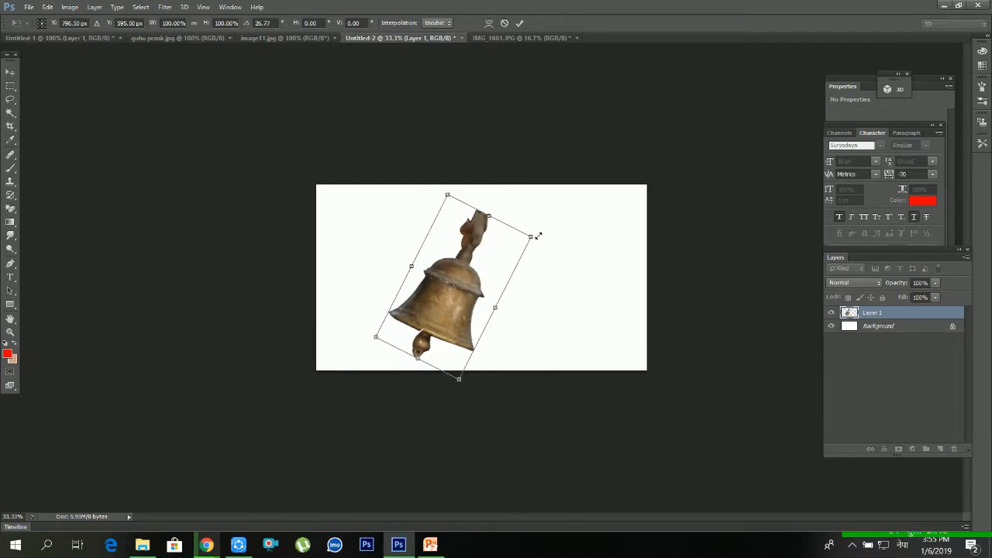
left_click_drag(536, 240, 565, 255)
key("Return")
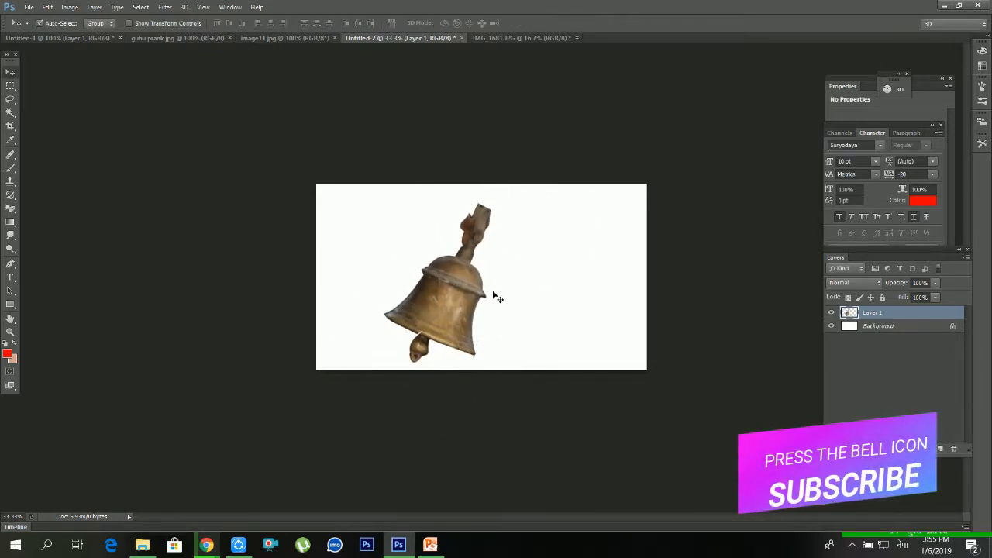
left_click_drag(439, 298, 375, 266)
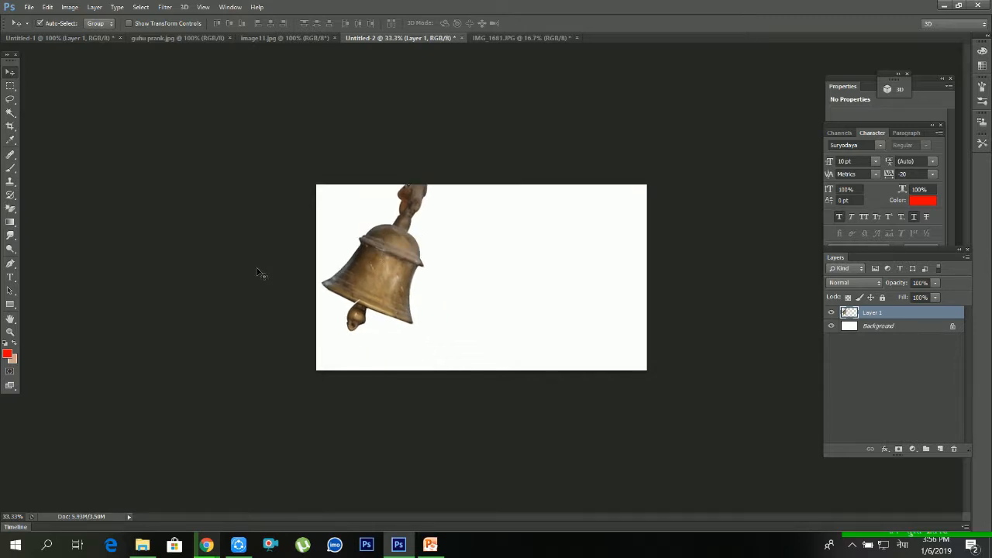
Add the text "press the bell icon" in the Bebas Neue font to the right of the bell.
key("t")
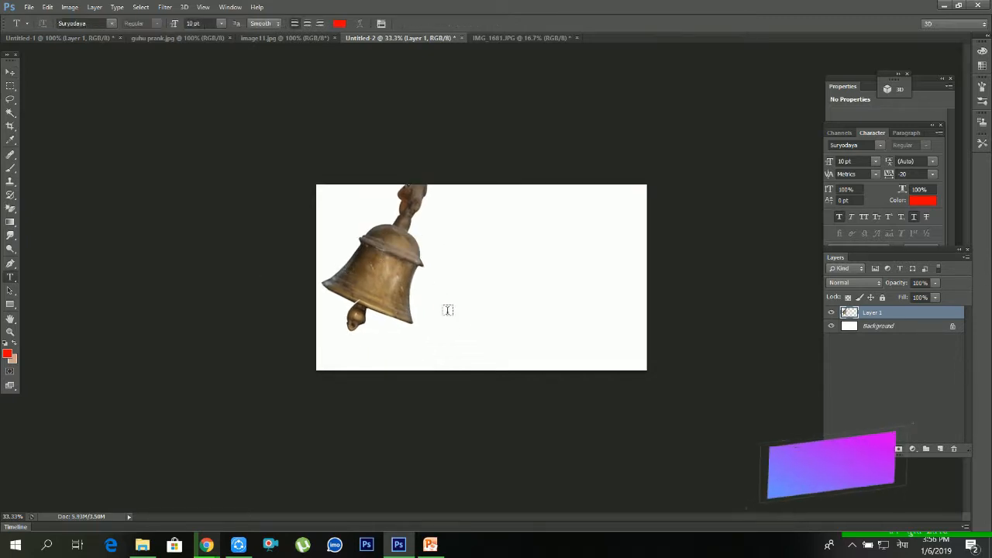
left_click(450, 265)
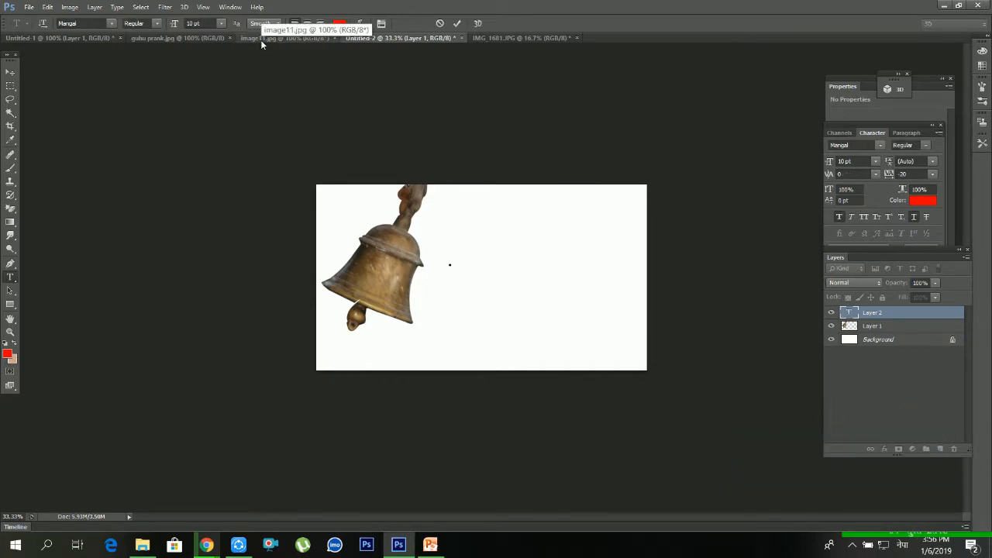
key("super")
left_click(575, 15)
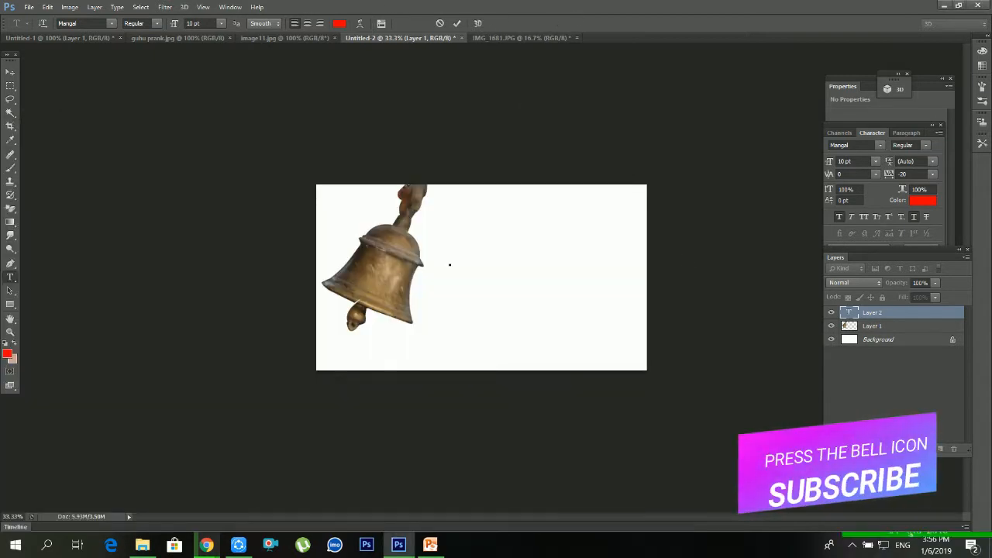
left_click(89, 24)
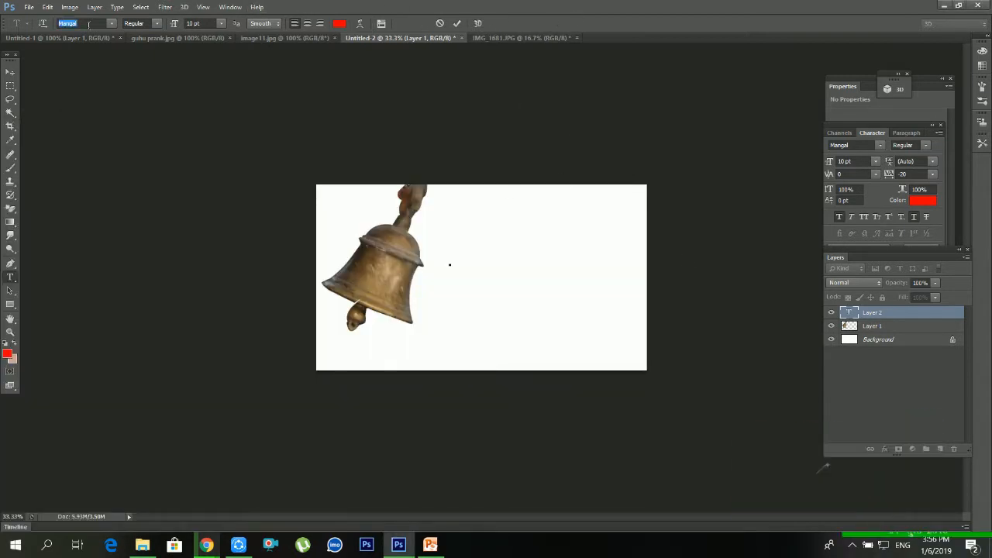
key("Return")
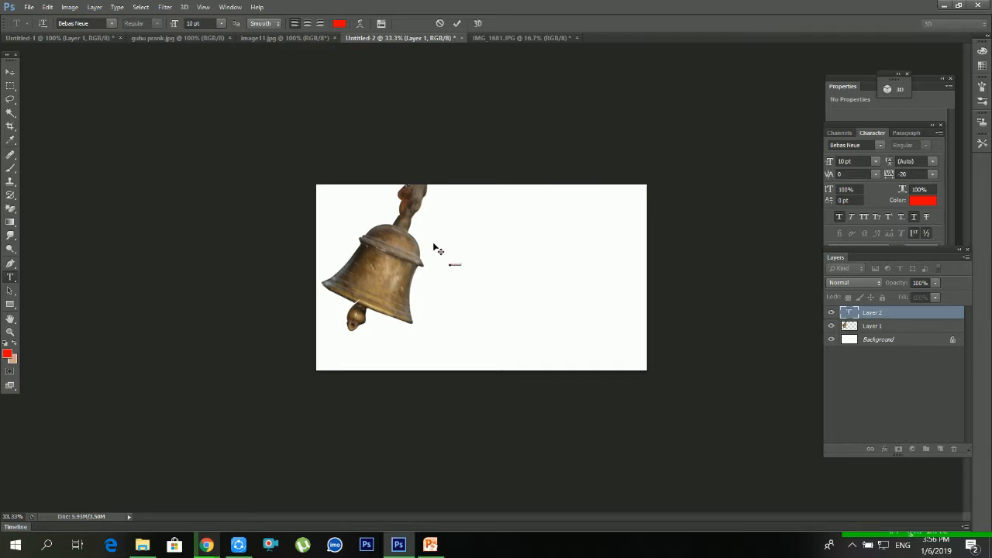
left_click(886, 314)
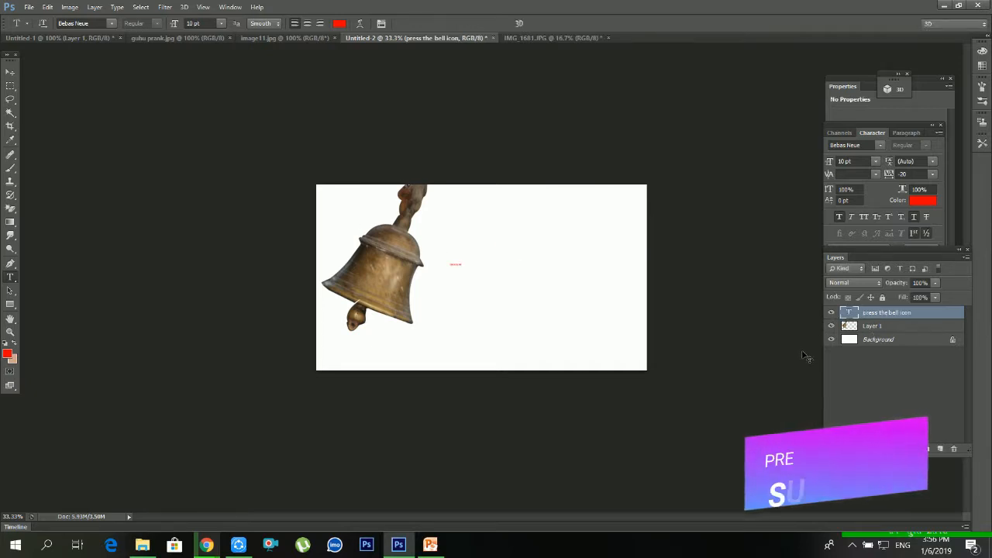
Enlarge the text to about 196 pt and place it beside the lower rim of the bell.
key("ctrl+t")
left_click_drag(469, 274, 612, 319)
key("Return")
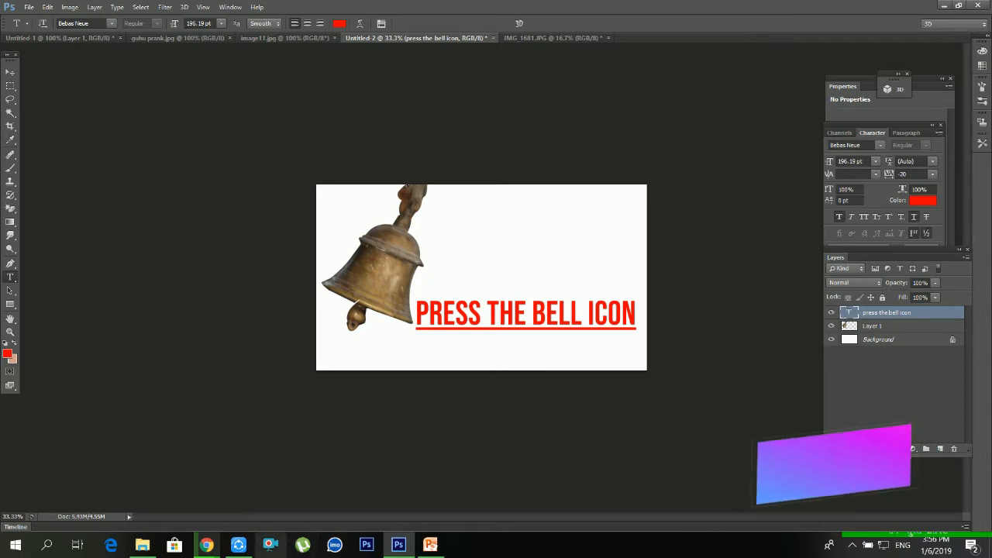
left_click(948, 7)
mouse_move(238, 544)
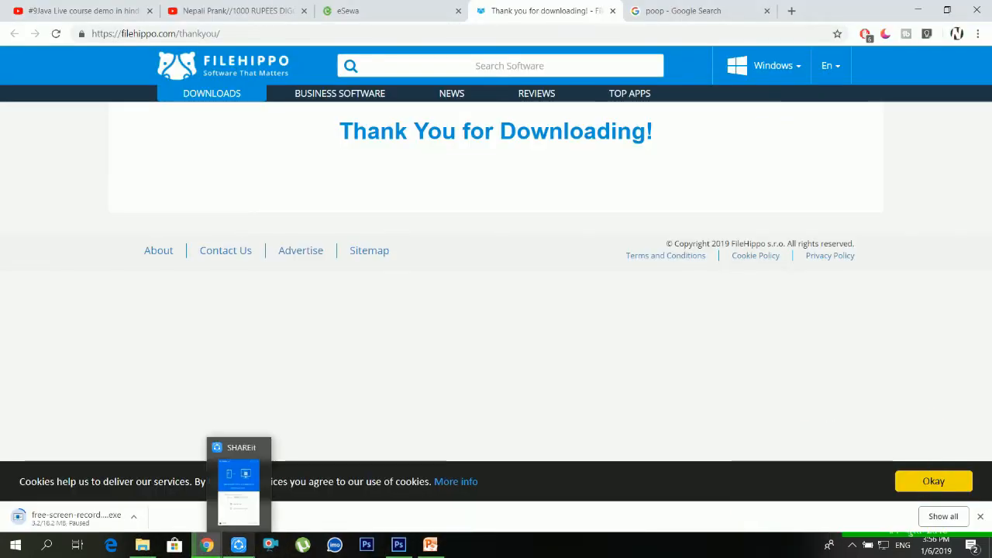
left_click(123, 354)
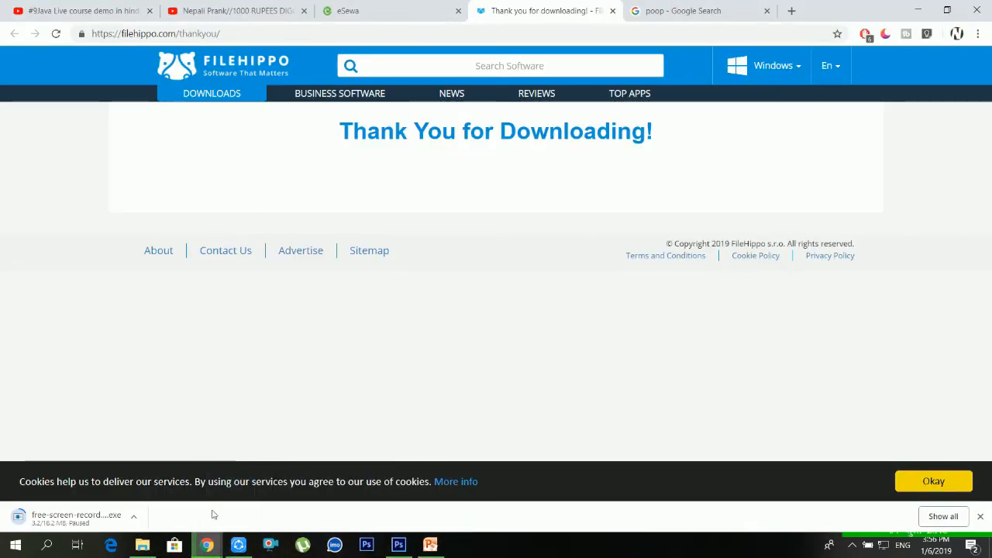
left_click(269, 545)
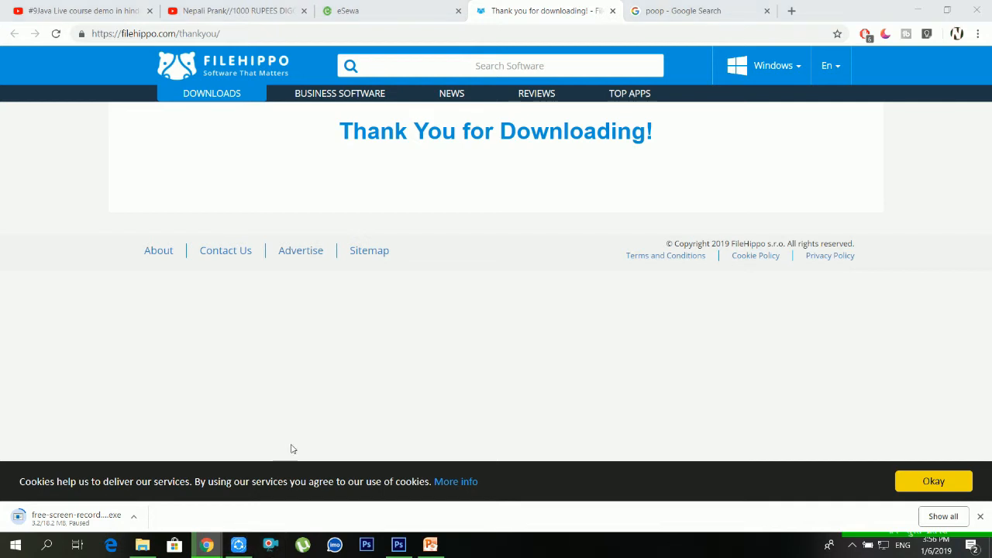